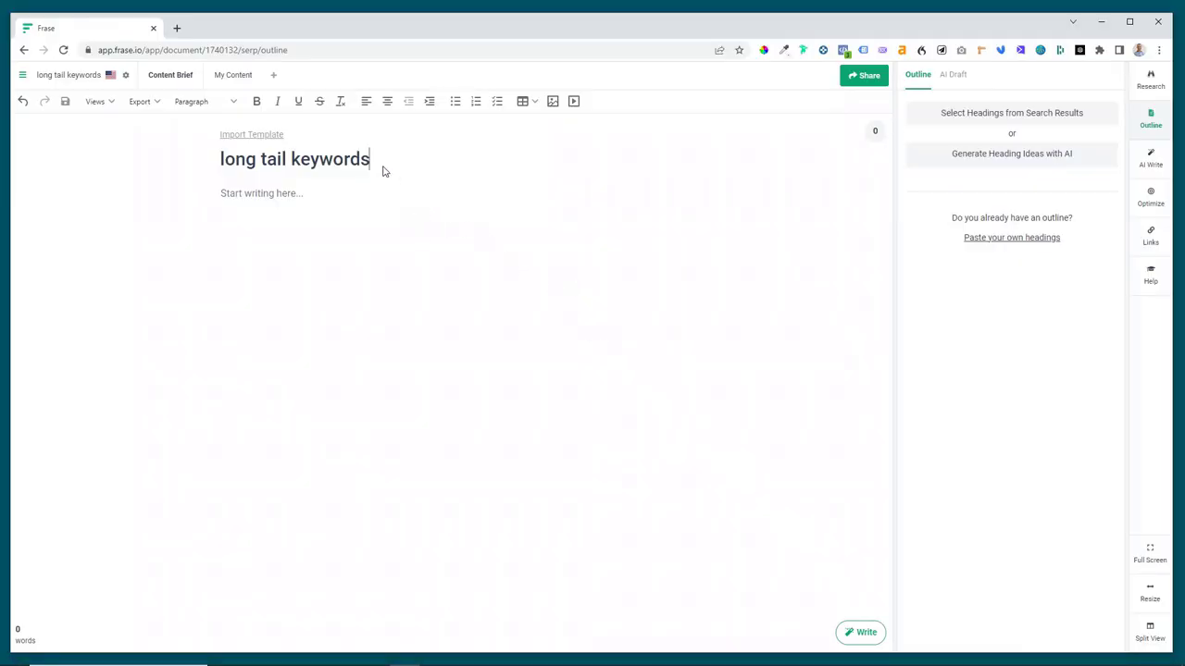
pyautogui.moveTo(368, 163); pyautogui.dragTo(197, 172)
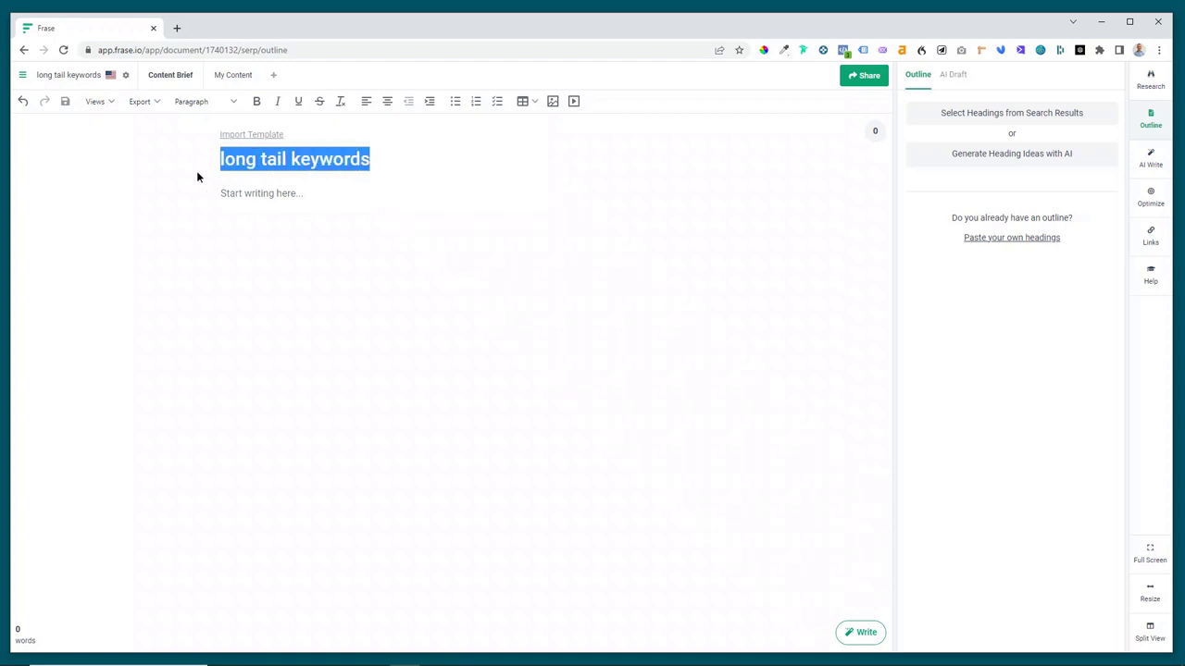
pyautogui.click(420, 203)
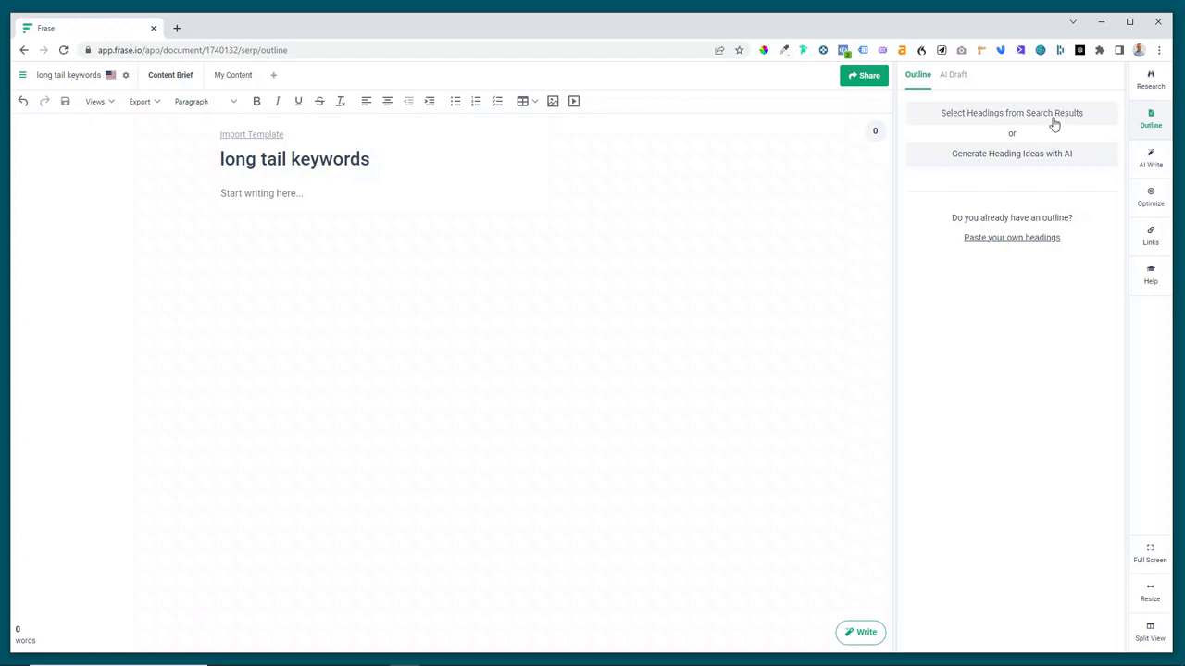
# Browse the headings from search results and add "What are long-tail keywords?" and "Why Are Long-Tail Keywords Important?" to the outline
pyautogui.click(1054, 124)
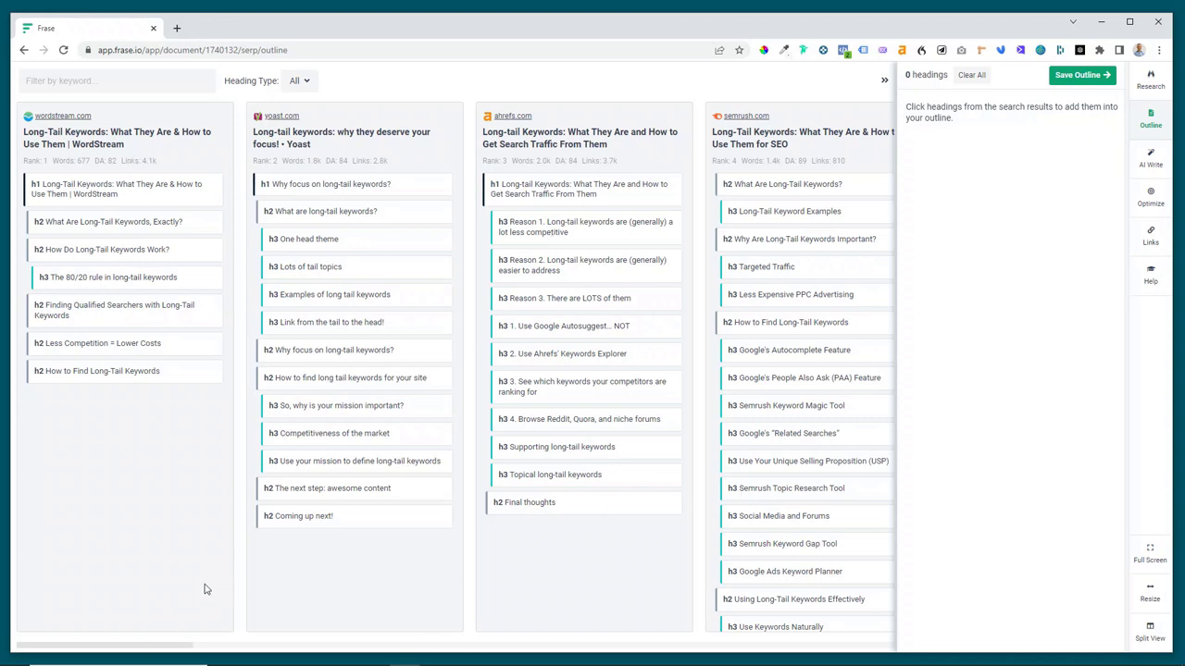
pyautogui.moveTo(172, 649); pyautogui.dragTo(143, 646)
pyautogui.click(331, 218)
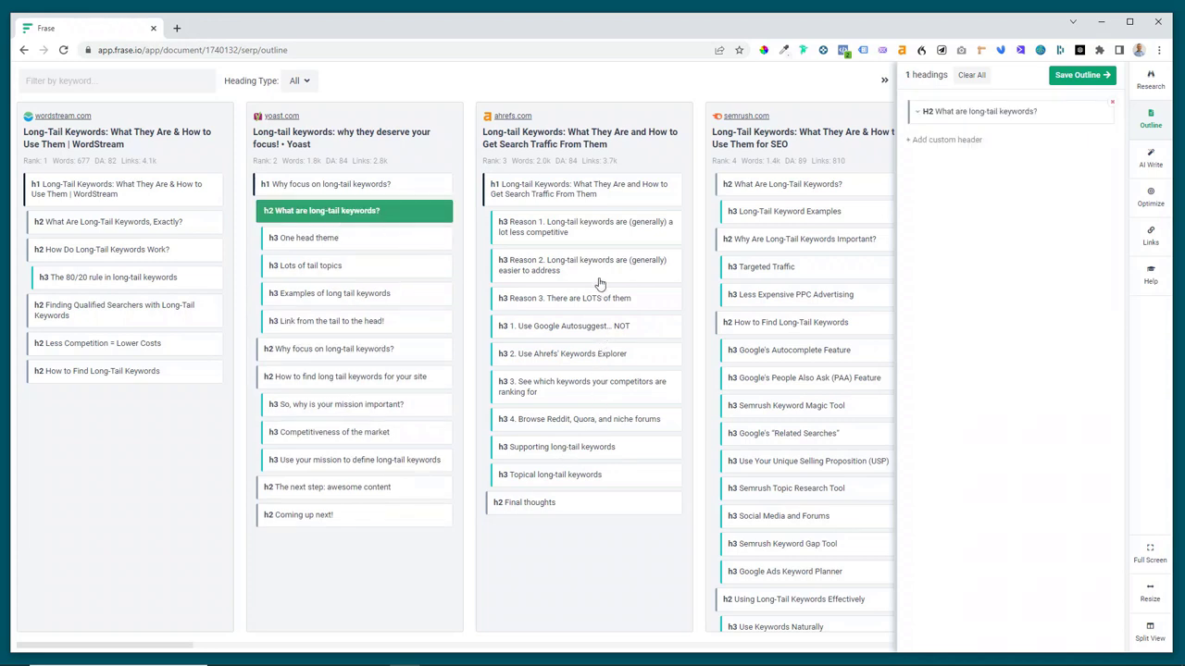
pyautogui.click(769, 245)
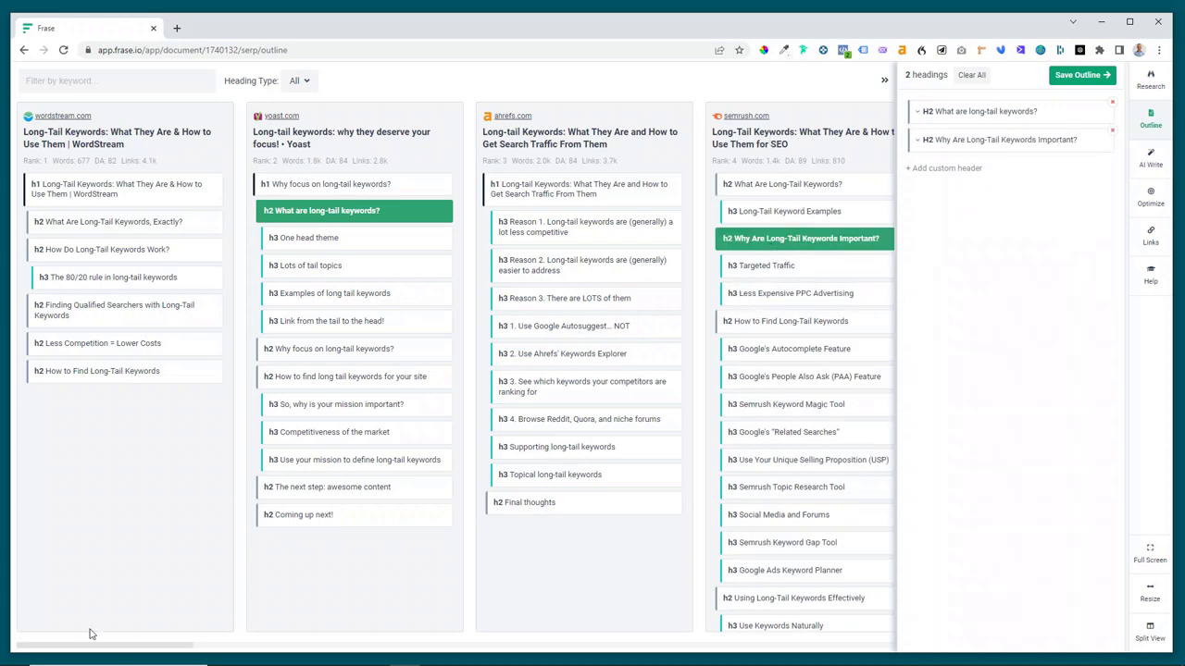
# Add the H2 headings "3. Research and Select Your Longtail Keywords" and "How to Find Long-Tail Keywords" from the search results to the outline
pyautogui.moveTo(102, 646); pyautogui.dragTo(261, 646)
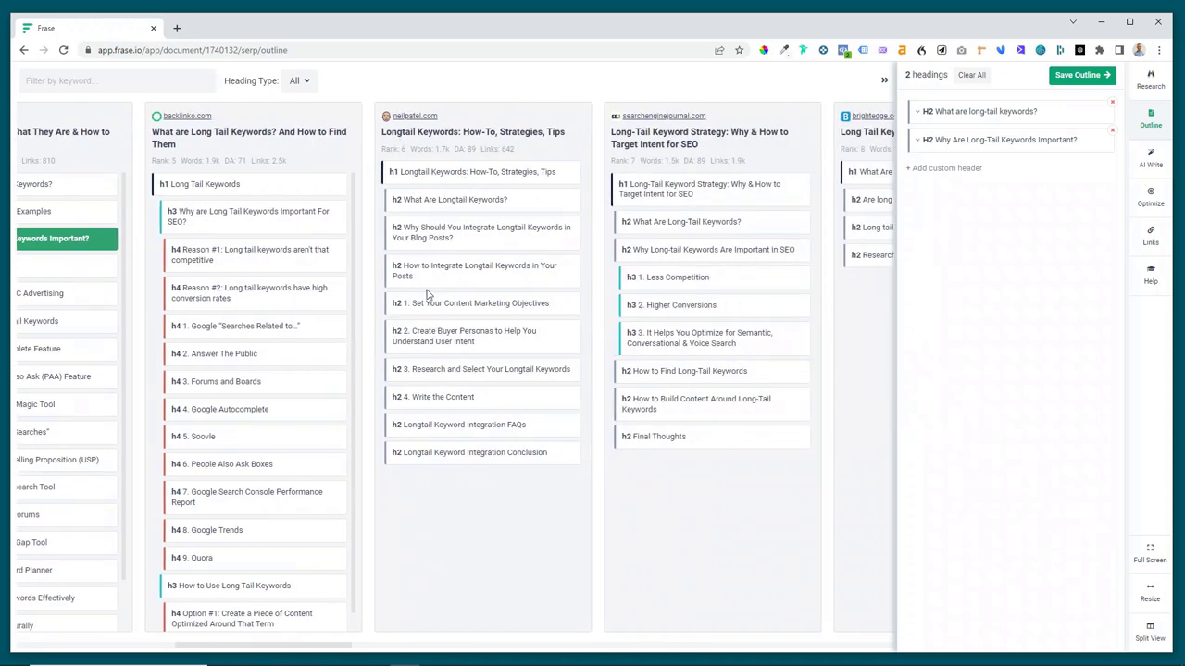
pyautogui.click(452, 371)
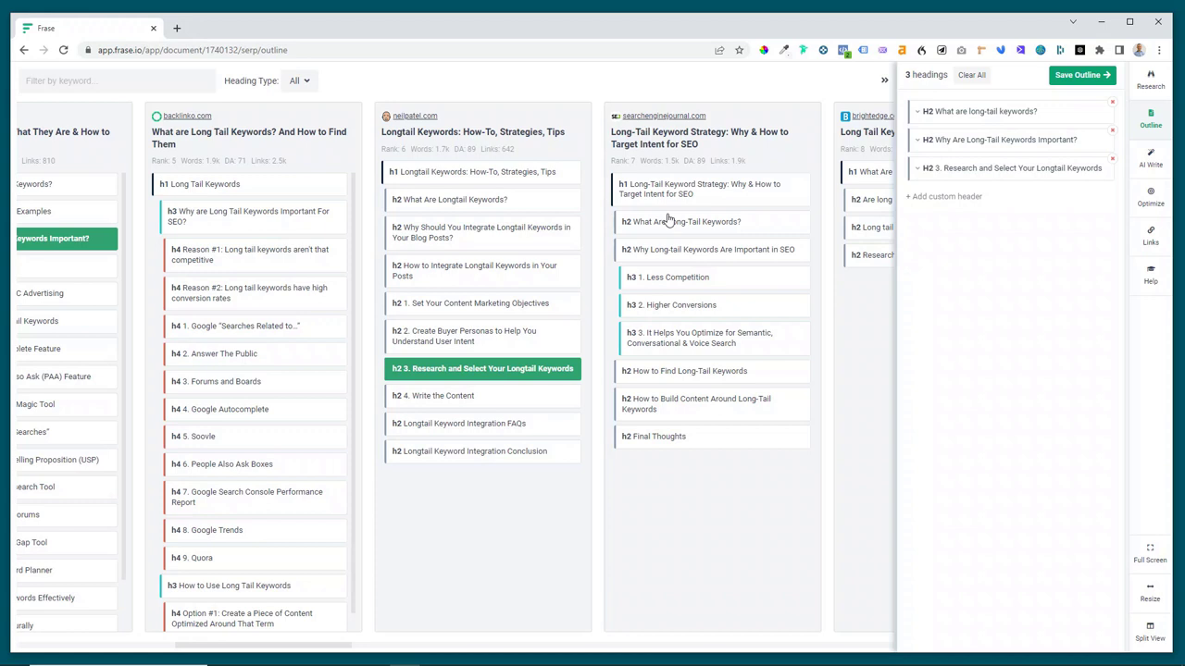
pyautogui.click(663, 373)
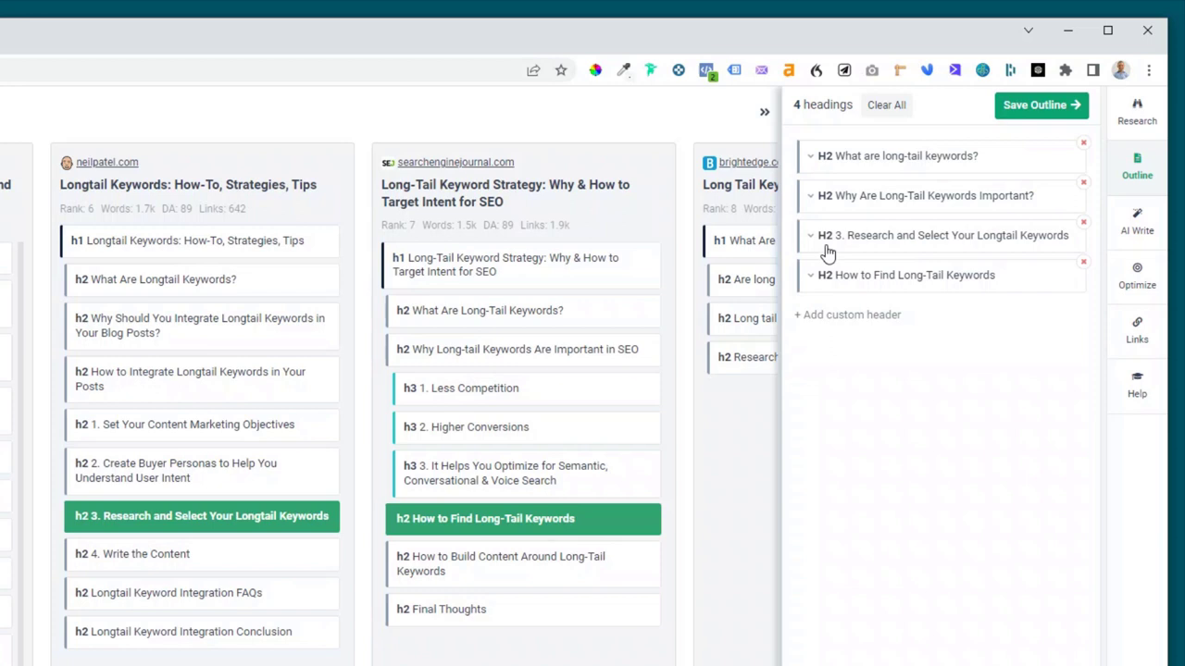
# Change the outline heading "3. Research and Select Your Longtail Keywords" to H3 and back to H2
pyautogui.click(899, 237)
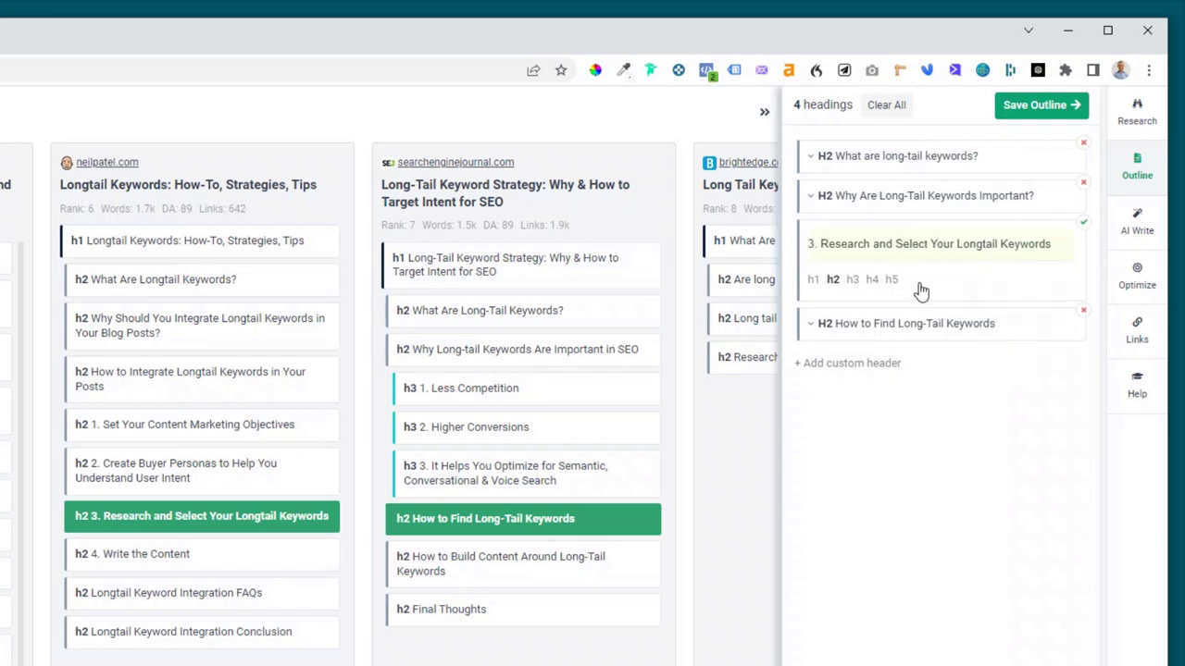
pyautogui.click(852, 280)
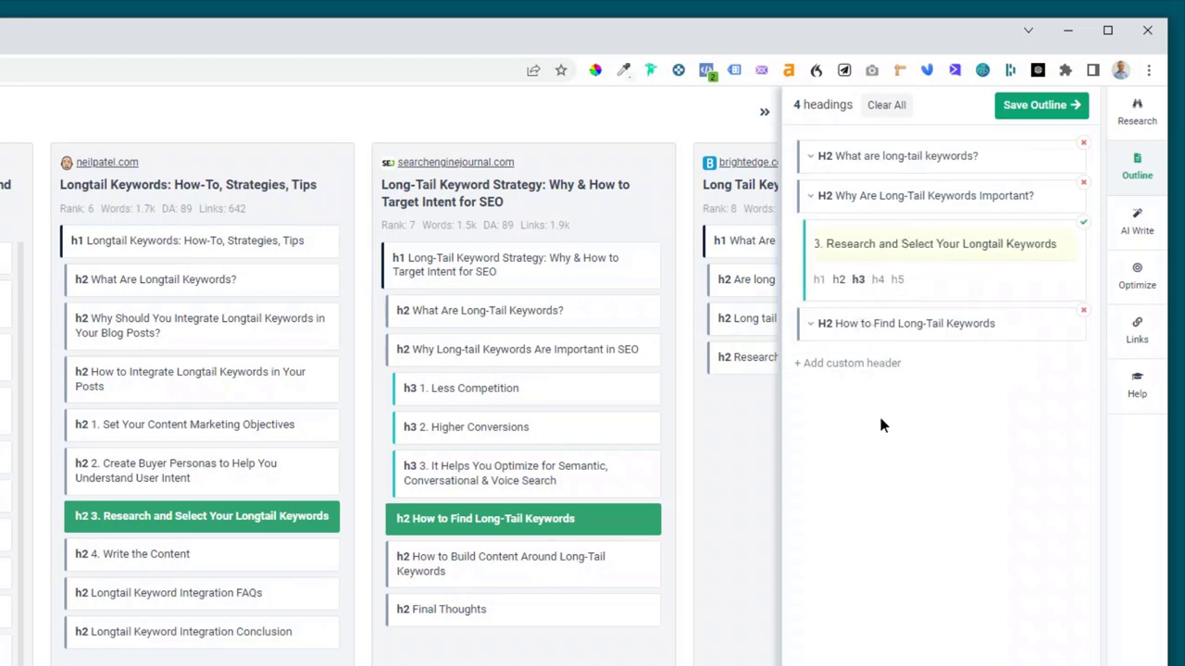
pyautogui.click(1083, 224)
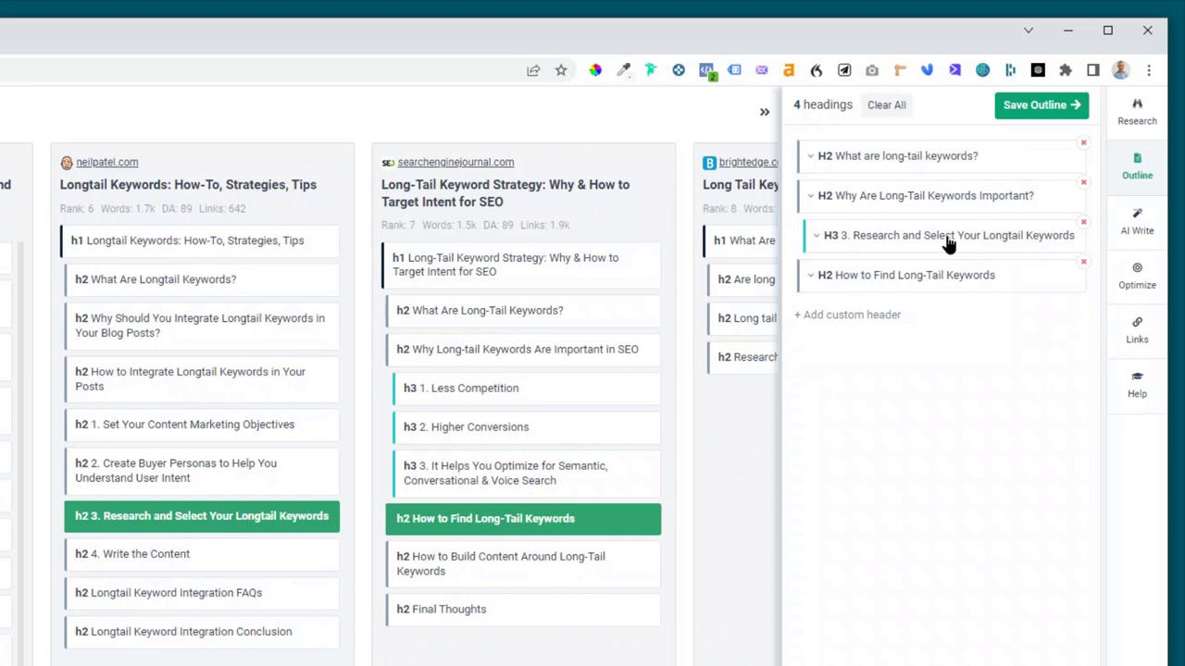
pyautogui.moveTo(949, 243); pyautogui.dragTo(922, 245)
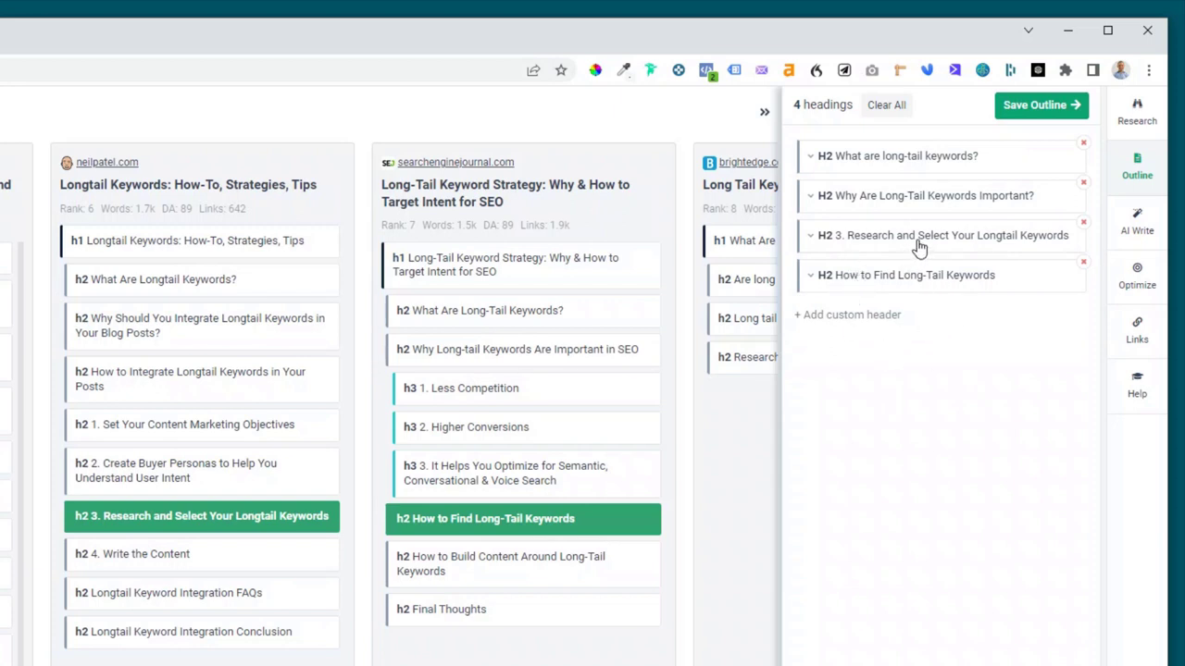
pyautogui.moveTo(918, 248); pyautogui.dragTo(873, 248)
# Clear all headings from the outline and save it empty to return to the document
pyautogui.click(893, 107)
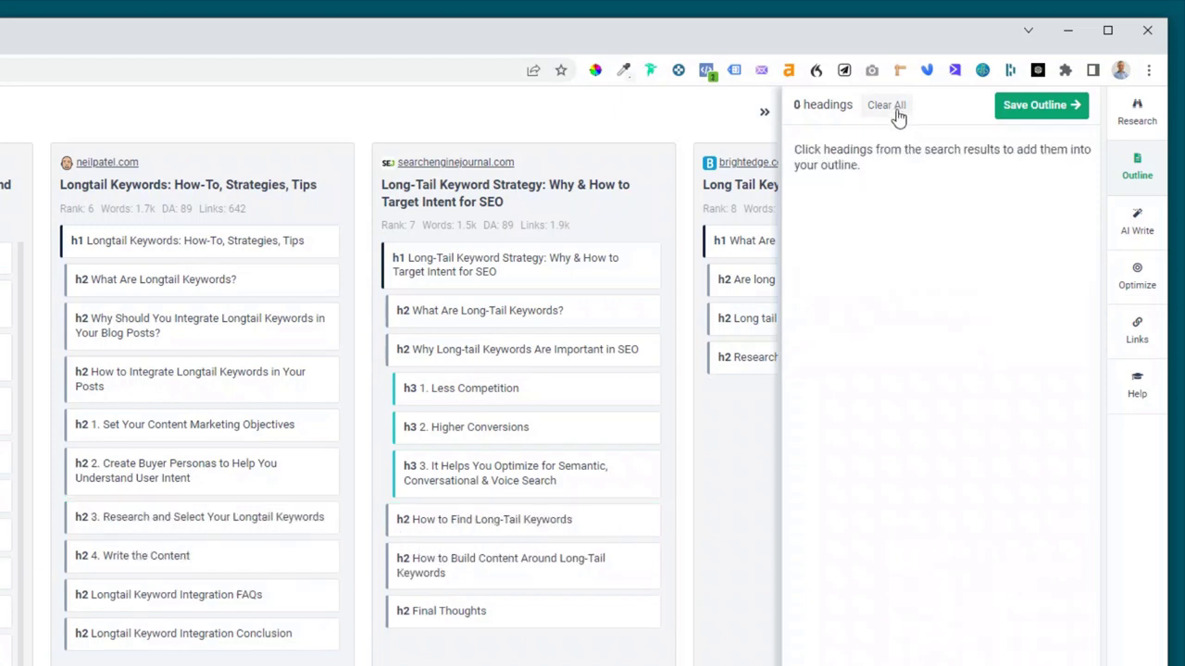
pyautogui.click(1031, 111)
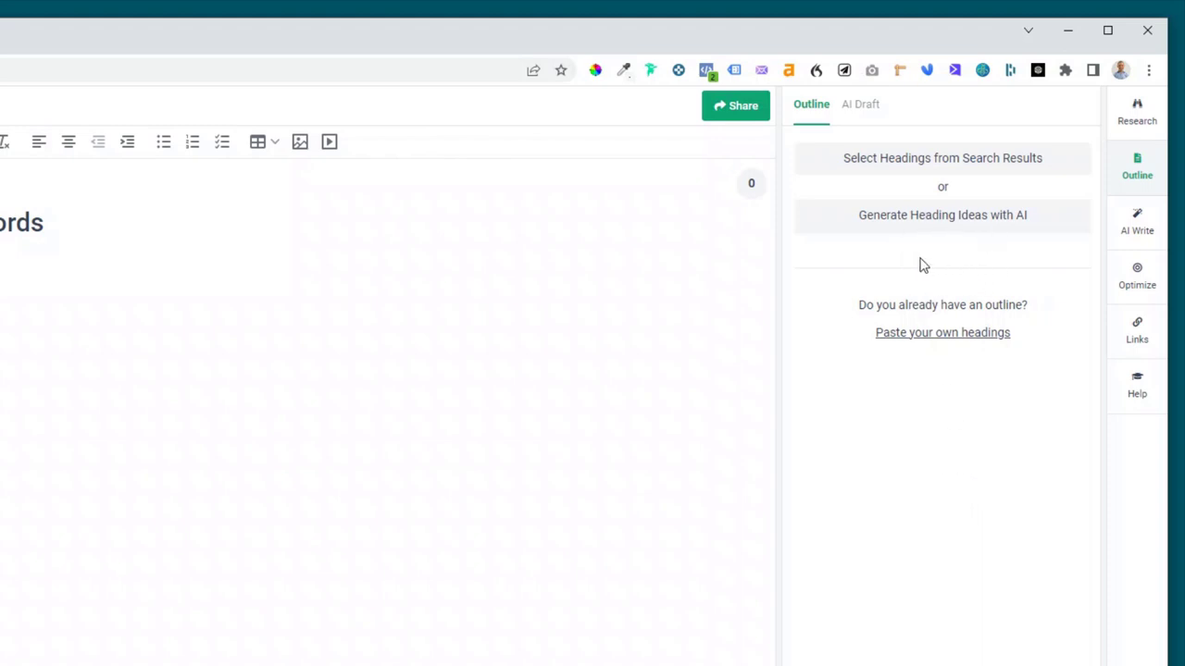
# Generate heading ideas with AI and remove "Incorporating Long-Tail Keyword Phrases into SEO Strategies" from the outline
pyautogui.click(939, 222)
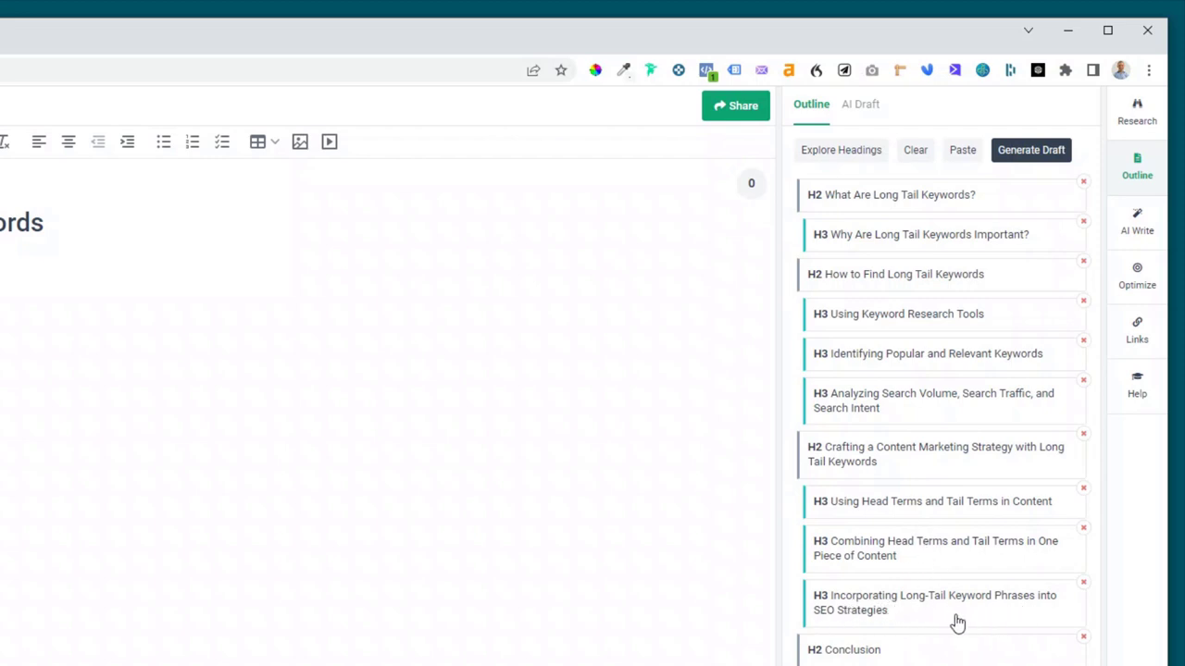
pyautogui.click(1083, 584)
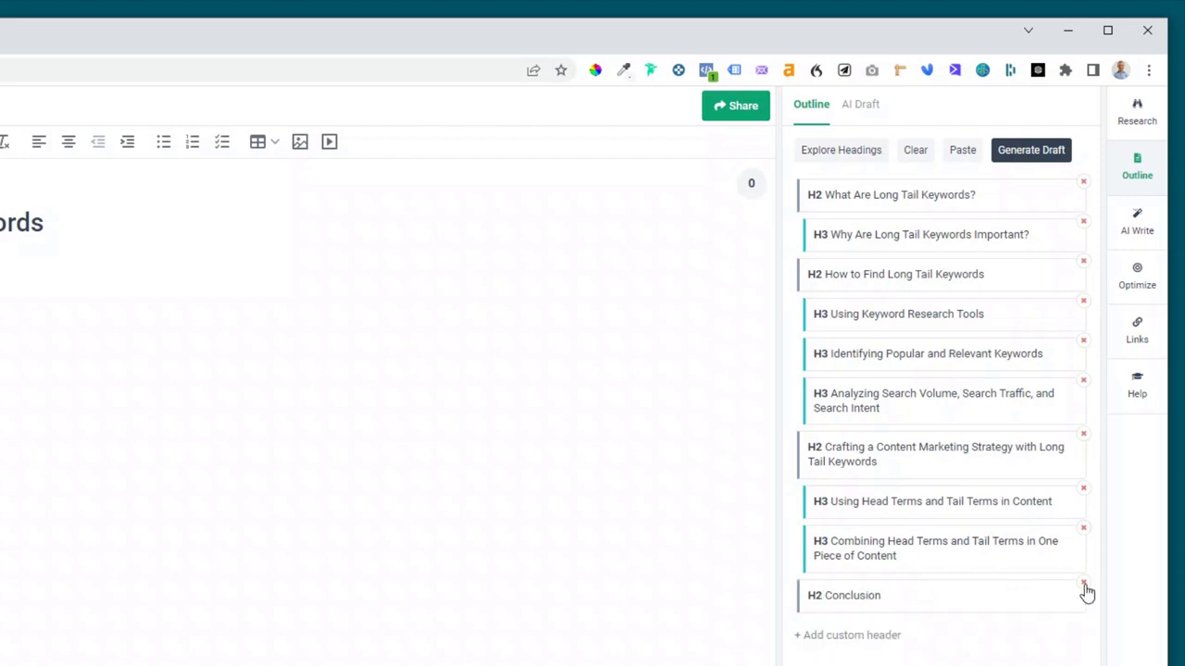
# Explore search-result headings and insert "How to Identify Long-Tail Keywords" and "6. Run a gap analysis." directly above the "Crafting a Content Marketing Strategy" heading
pyautogui.click(833, 159)
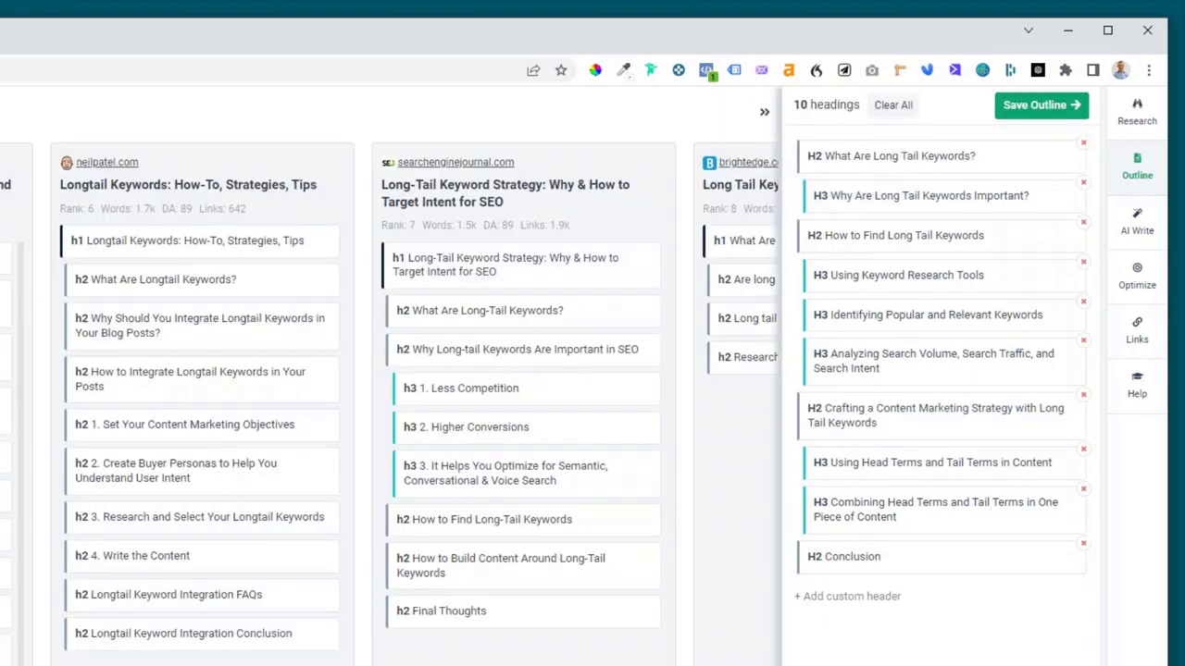
pyautogui.hscroll(5, 390, 404)
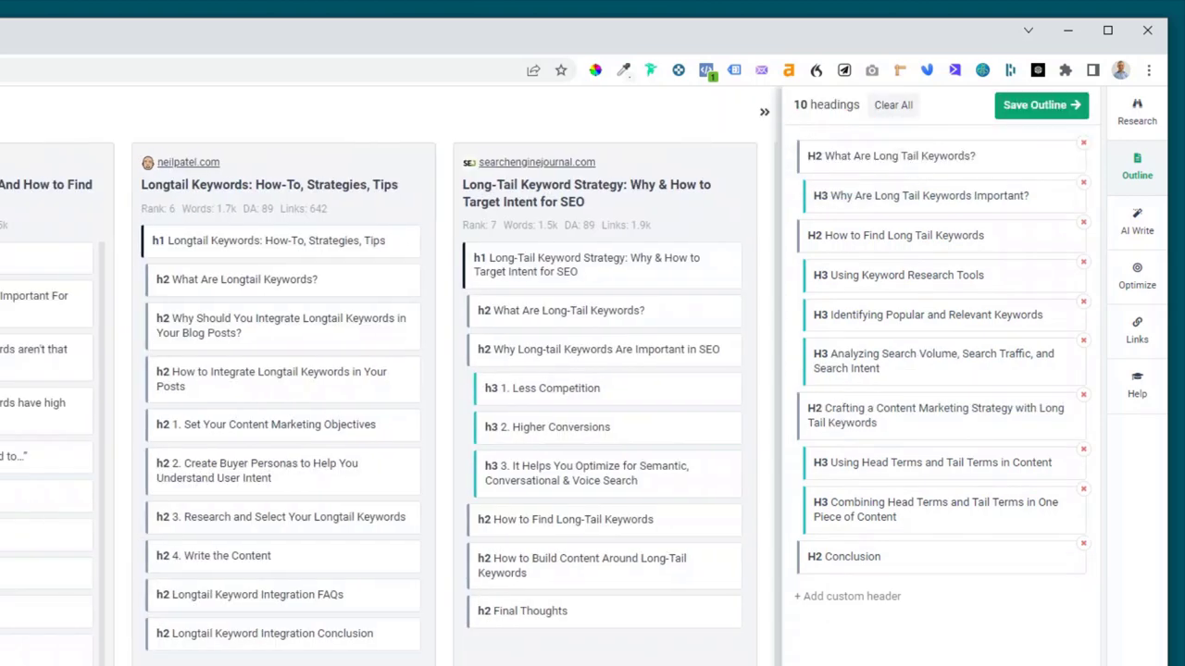
pyautogui.hscroll(9, 389, 405)
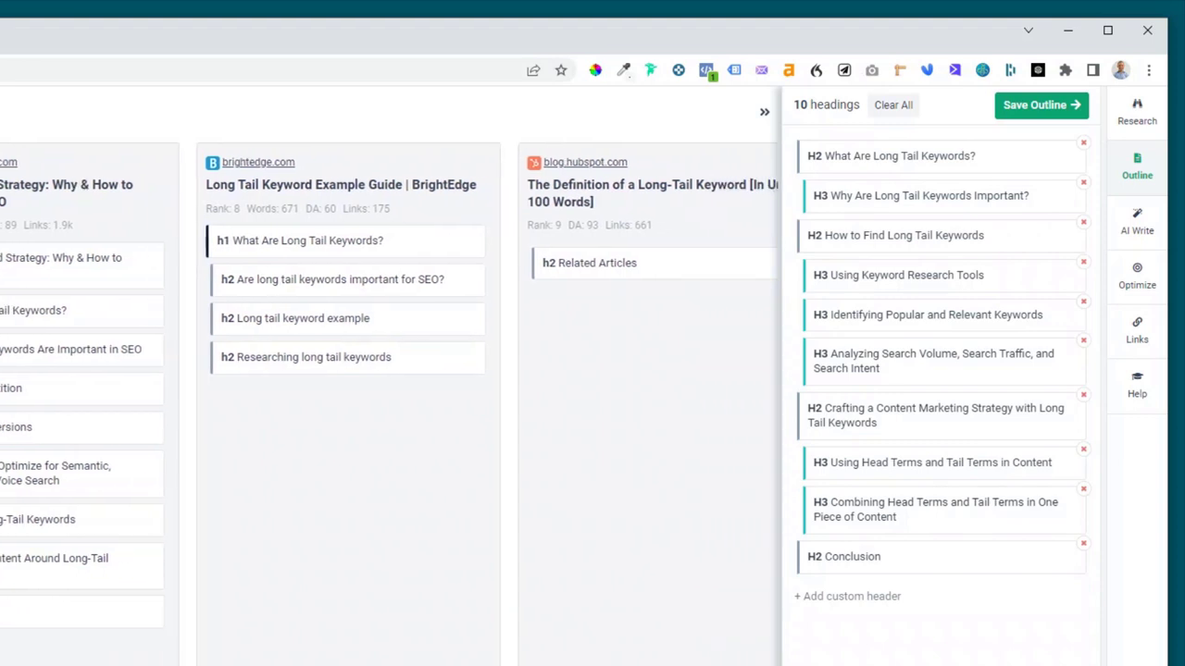
pyautogui.hscroll(2, 390, 405)
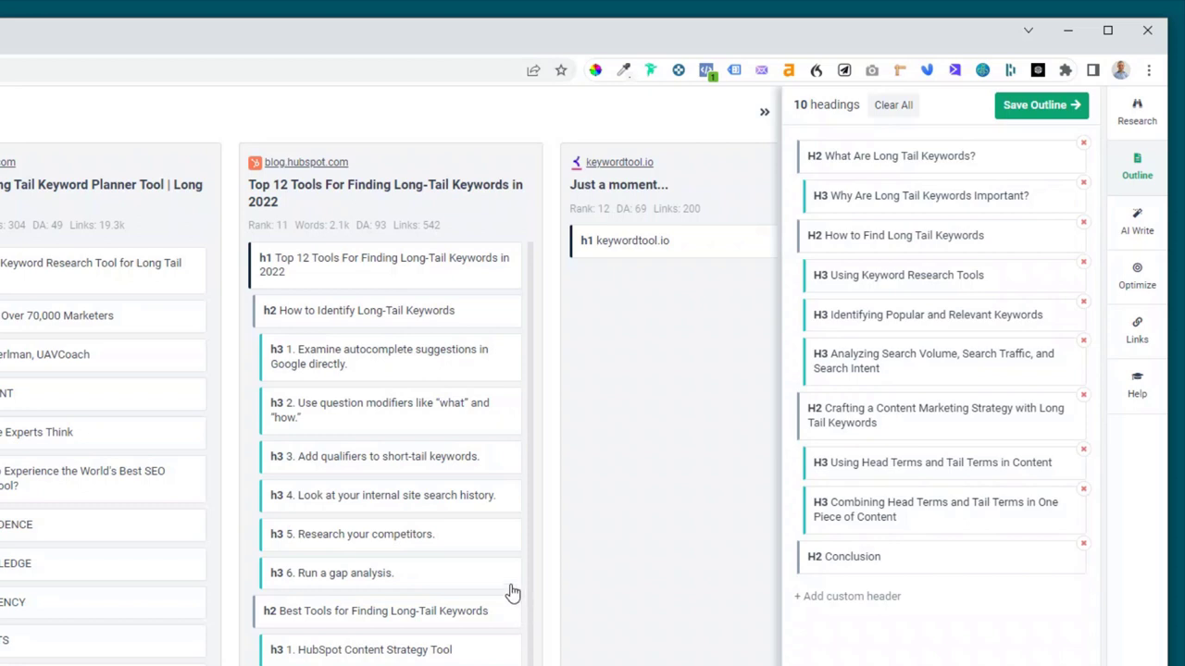
pyautogui.click(338, 318)
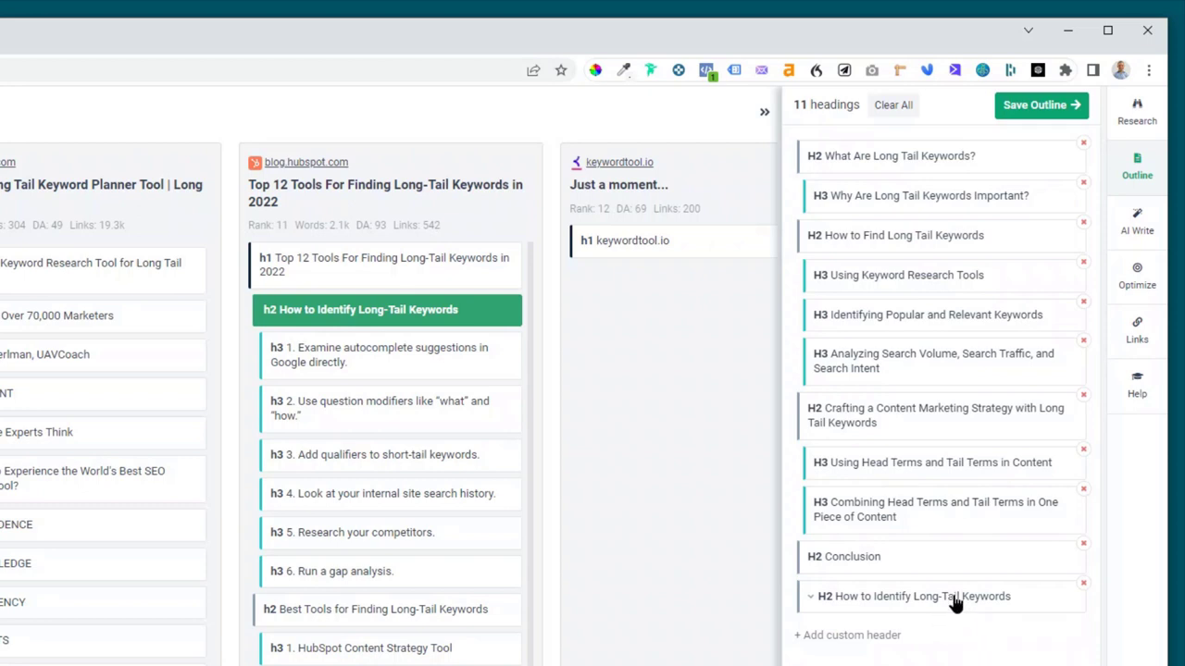
pyautogui.moveTo(956, 603); pyautogui.dragTo(949, 413)
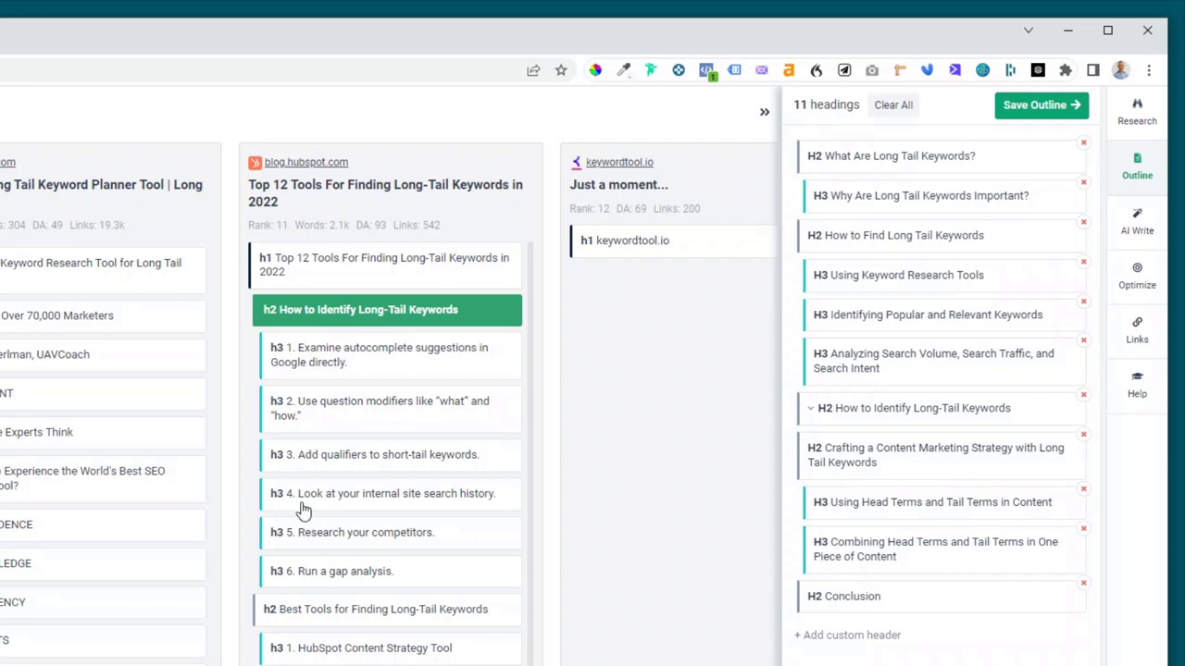
pyautogui.click(341, 574)
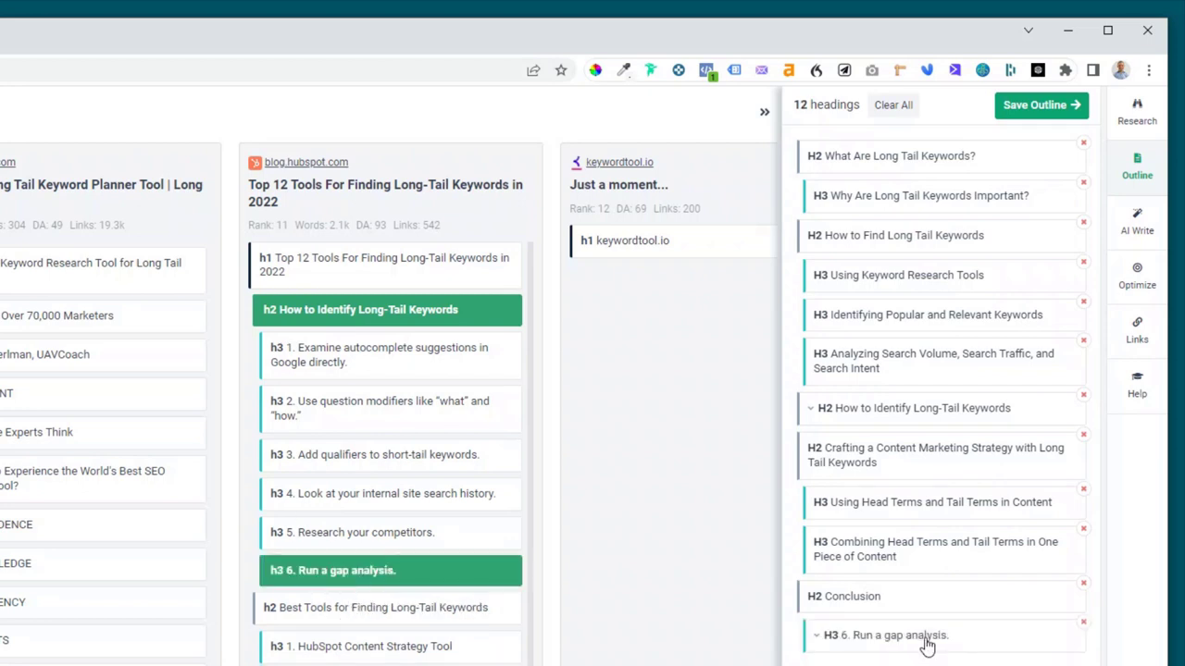
pyautogui.moveTo(925, 648); pyautogui.dragTo(916, 448)
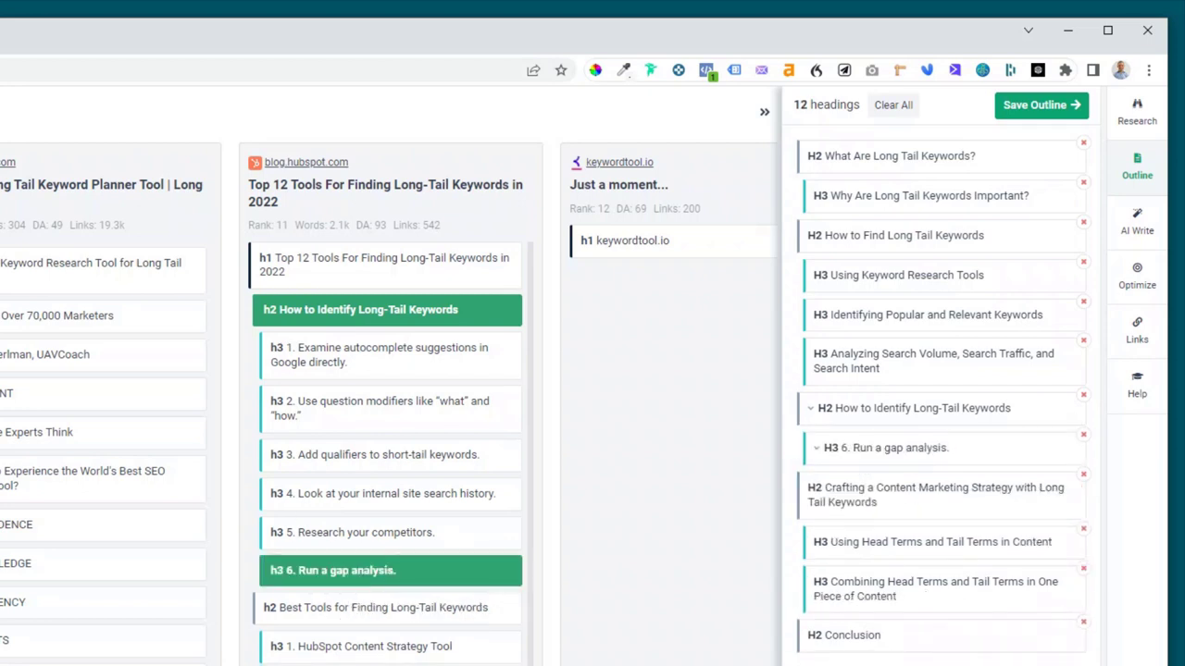
# Add a custom H2 heading "FAQ" at the end of the outline
pyautogui.hscroll(5, 388, 407)
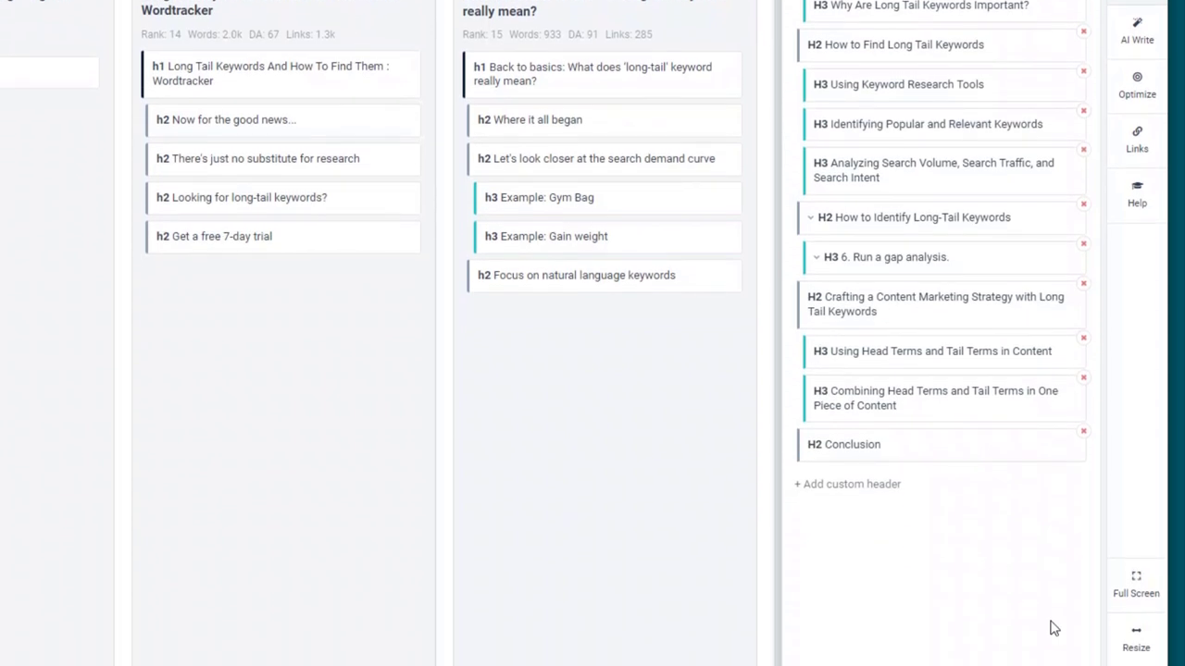
pyautogui.click(868, 488)
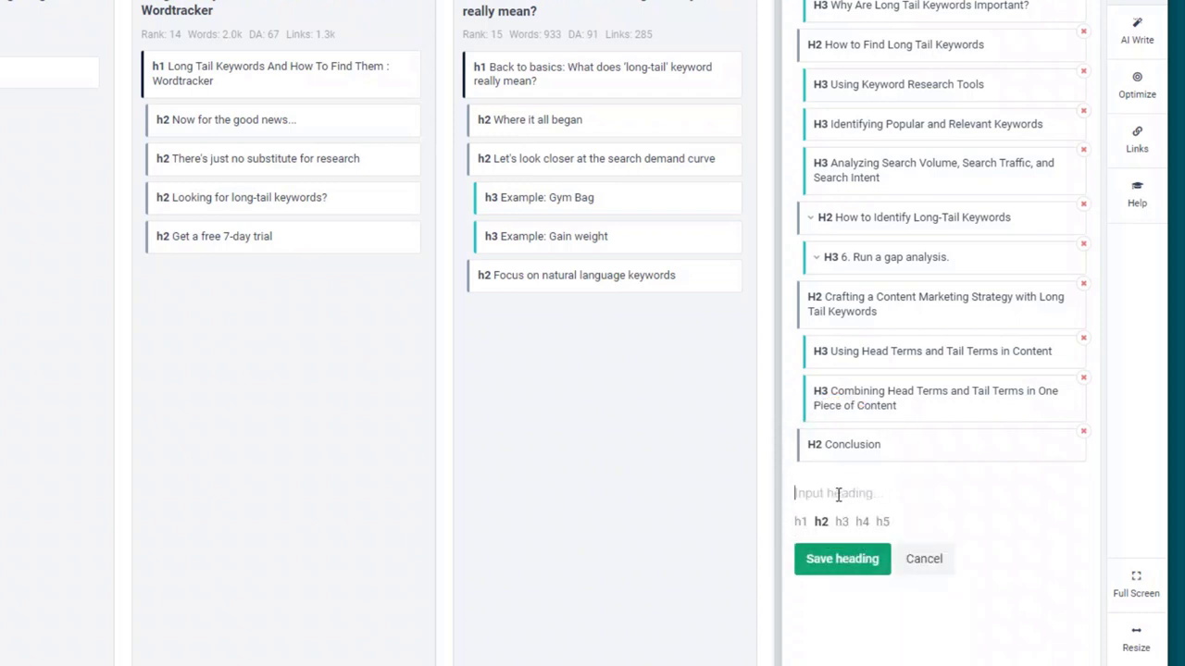
pyautogui.write('FAQ')
pyautogui.click(844, 563)
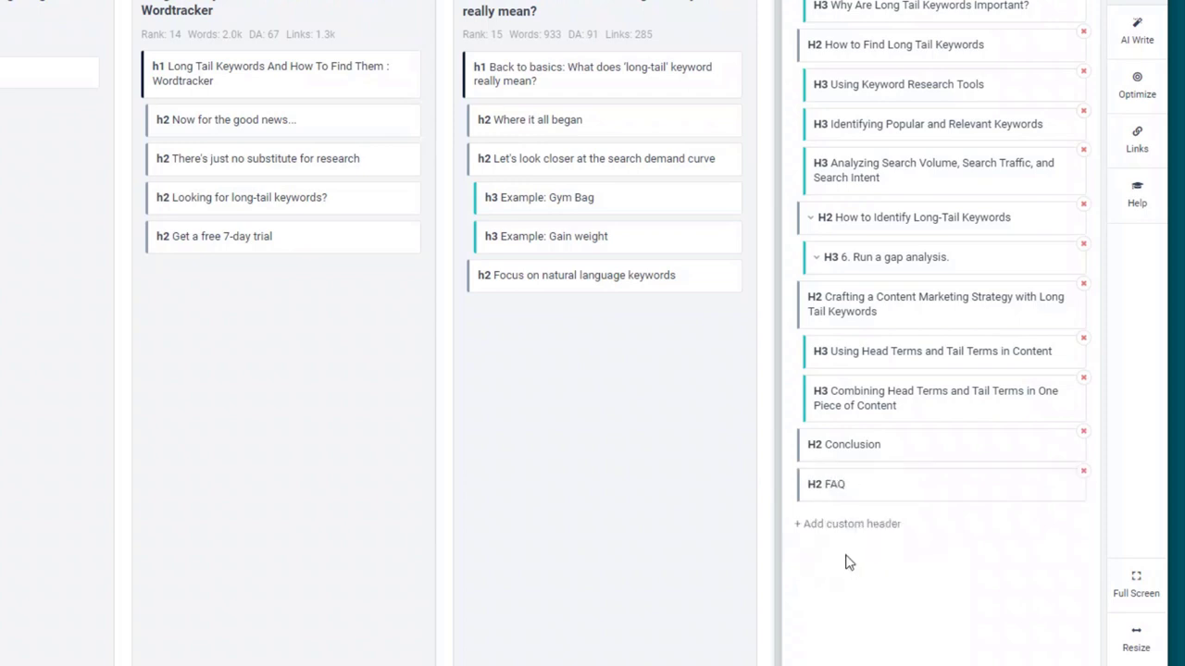
# Add a custom H3 heading "What is the definition of a long tail keyword?" under FAQ
pyautogui.click(837, 526)
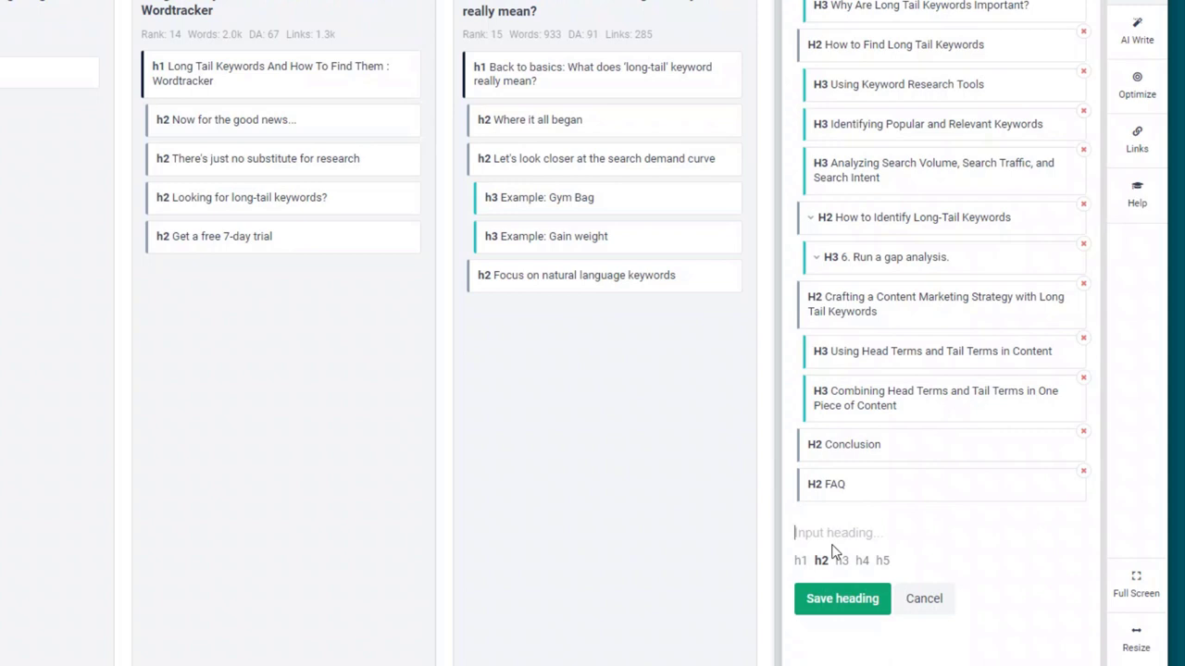
pyautogui.write('What is the definition of a long tail keyword?')
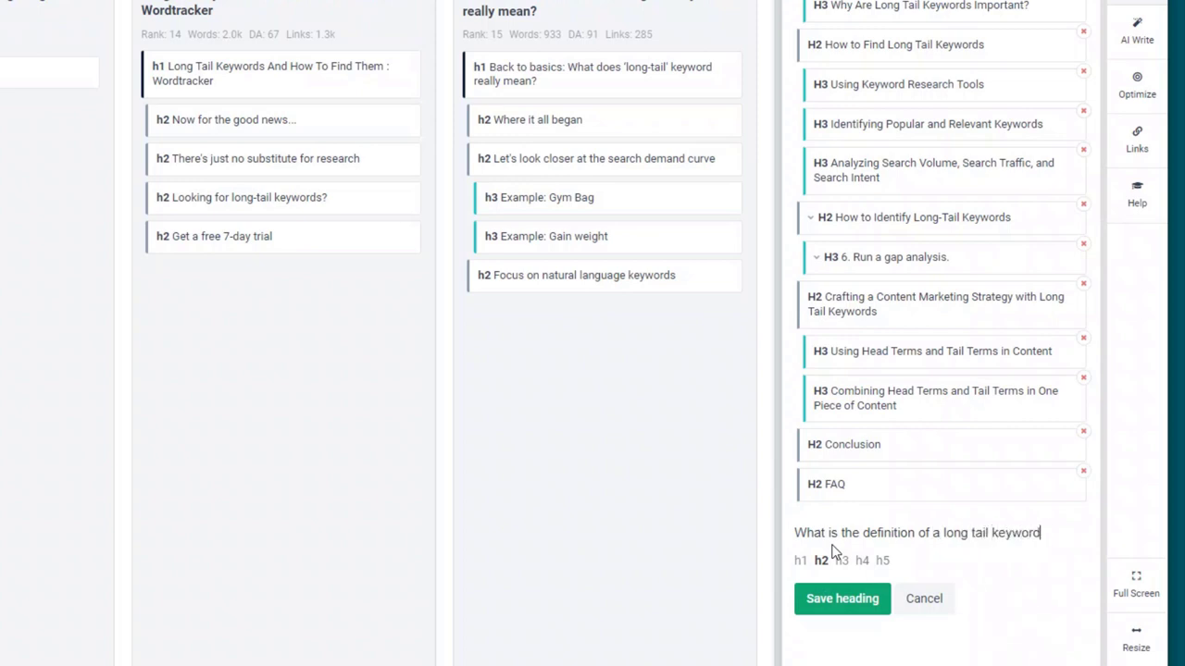
pyautogui.click(841, 561)
pyautogui.click(839, 604)
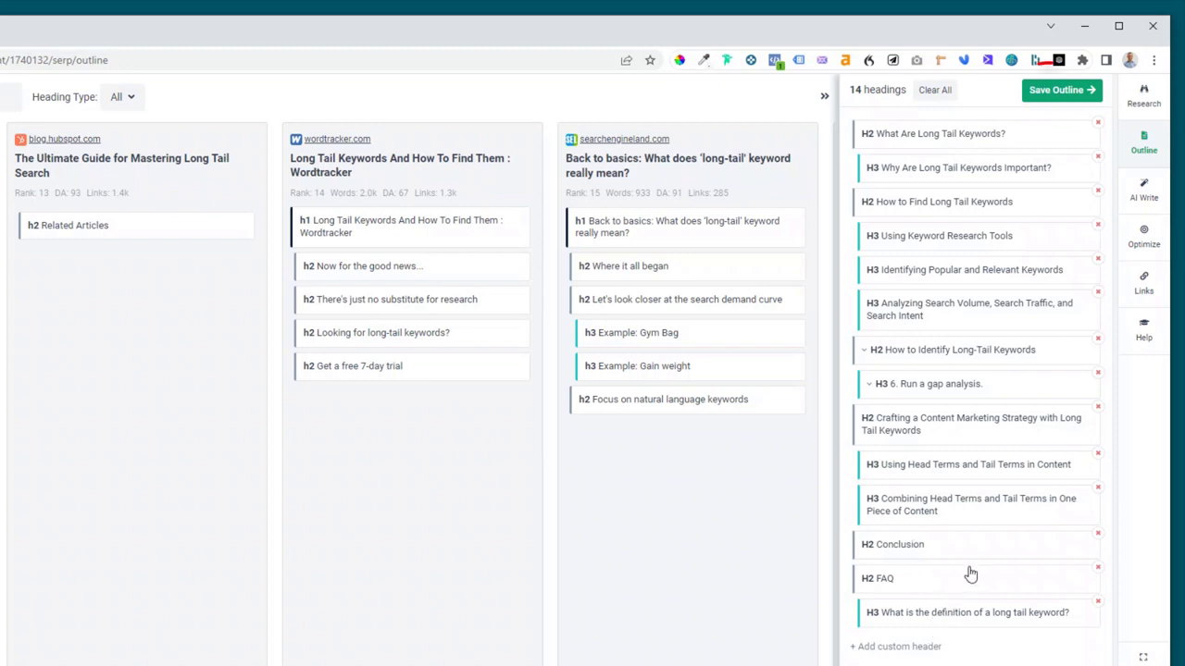
# Save the outline and paste all its headings into the document
pyautogui.click(1061, 93)
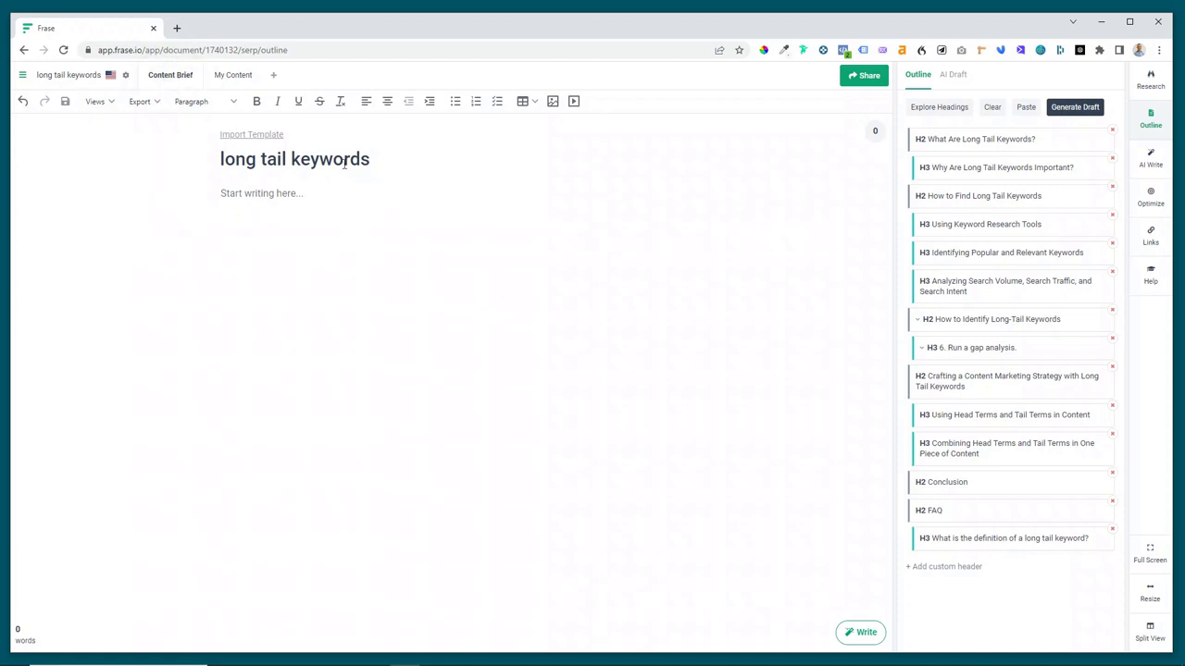
pyautogui.click(1025, 108)
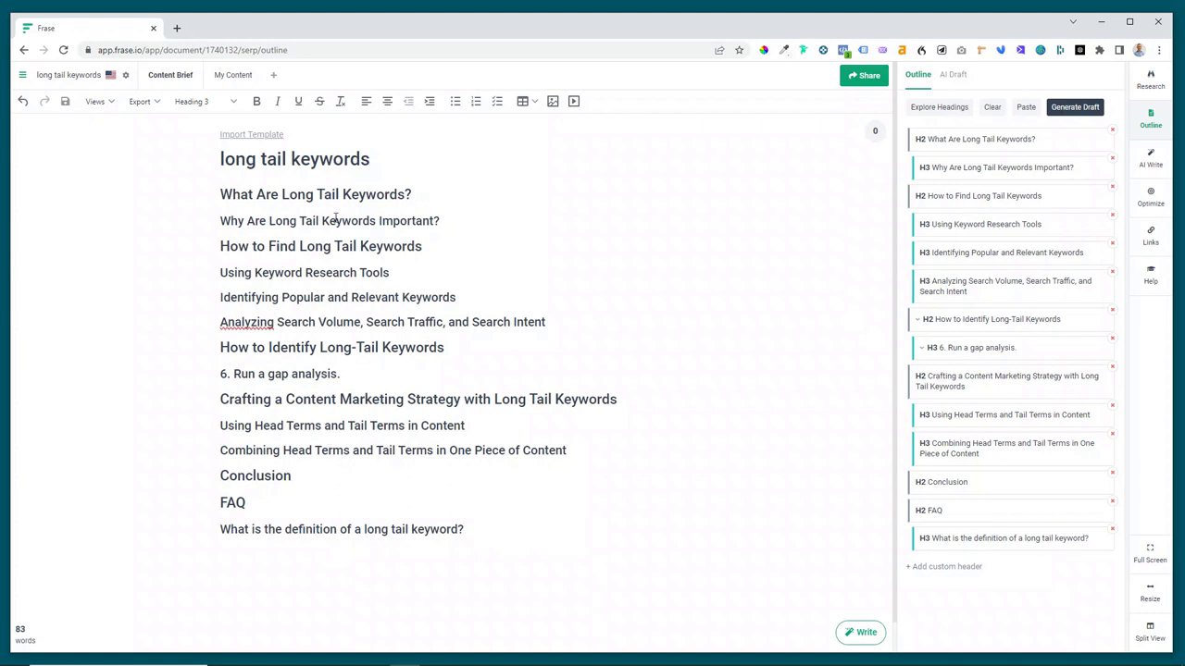
# Insert a paragraph reading "csgsns" below the "What Are Long Tail Keywords?" heading in the document
pyautogui.press('Return')
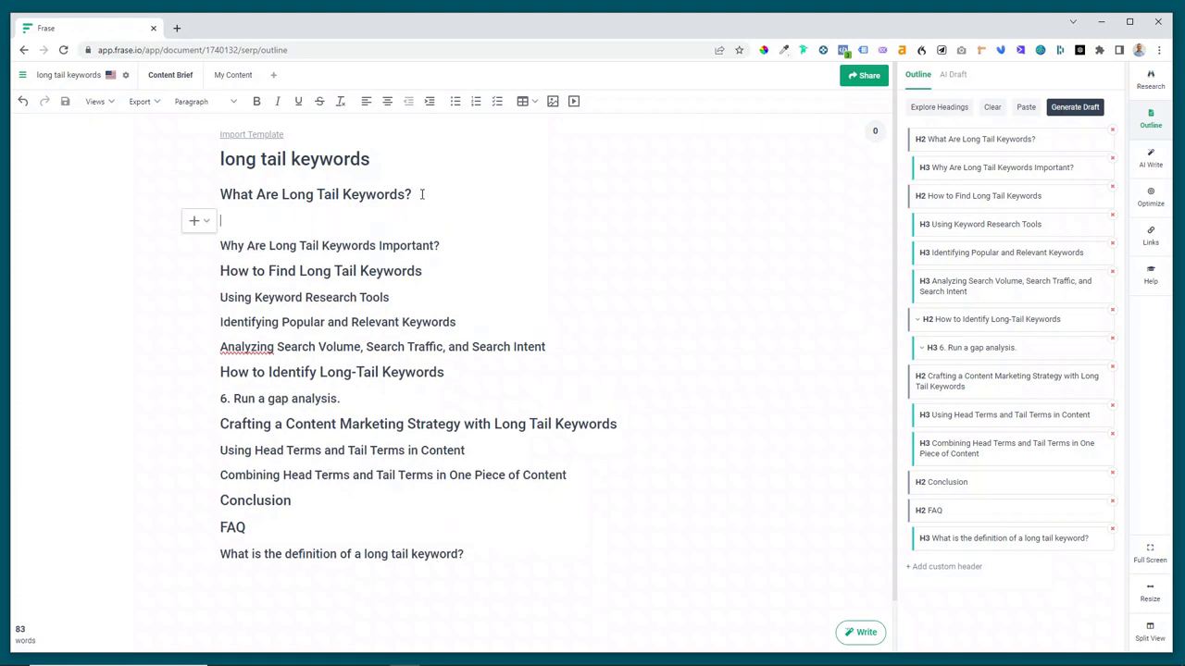
pyautogui.write('csgsns')
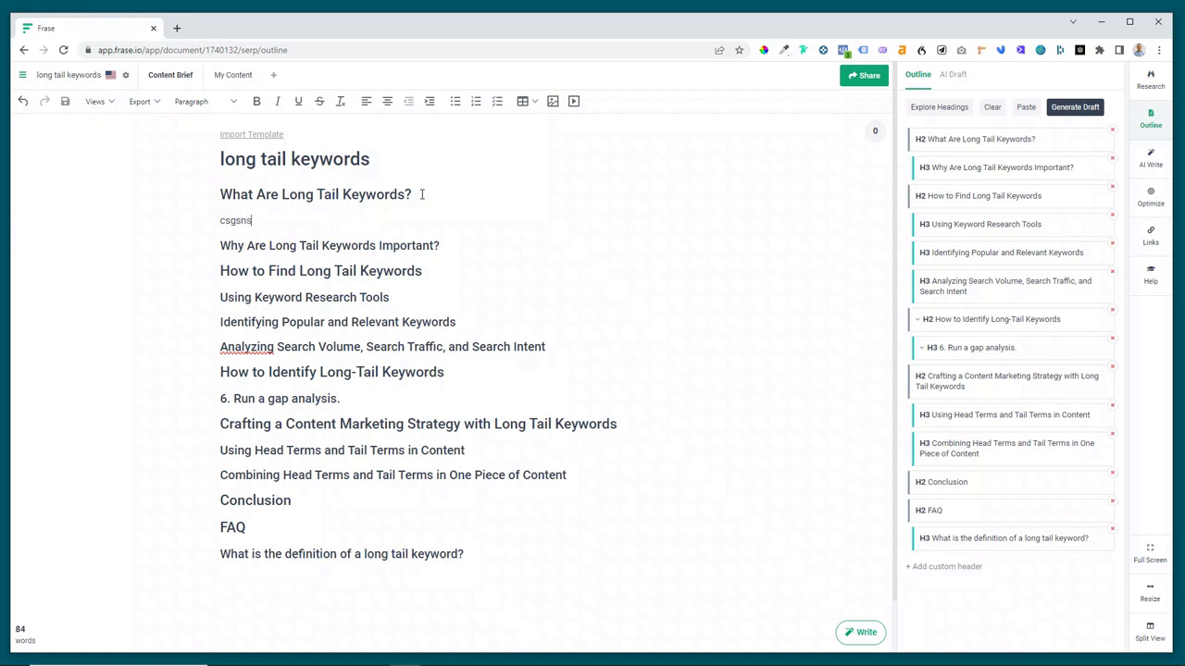